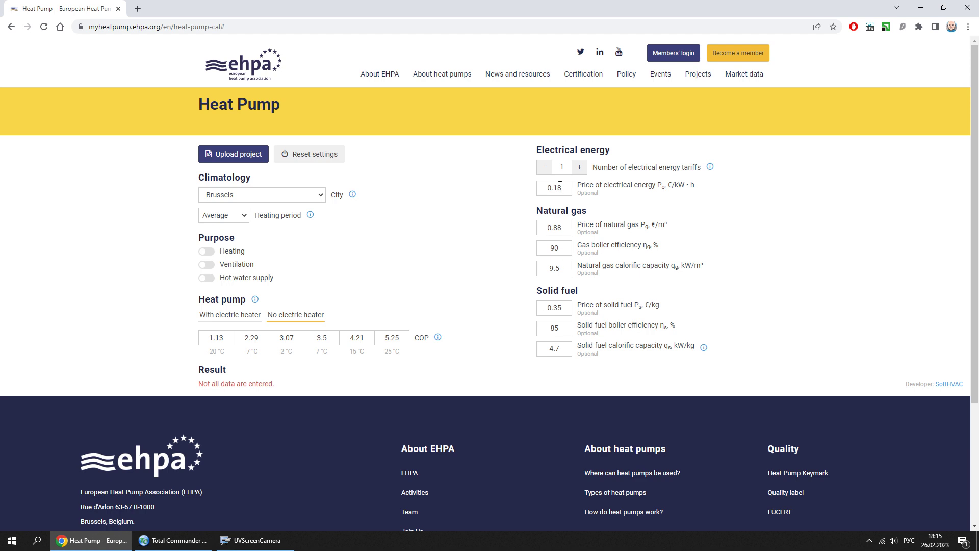
click(547, 193)
key(Tab)
click(567, 308)
click(581, 168)
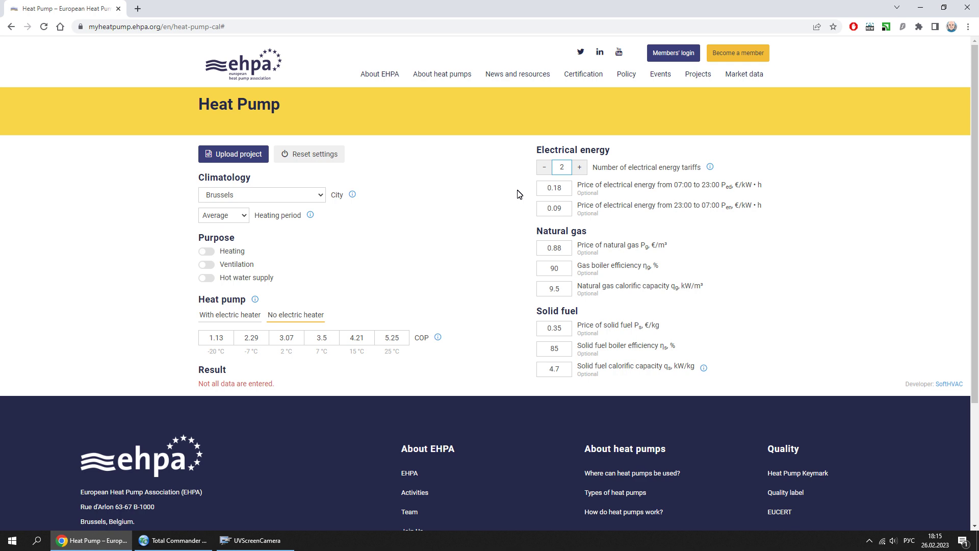
click(545, 168)
click(401, 189)
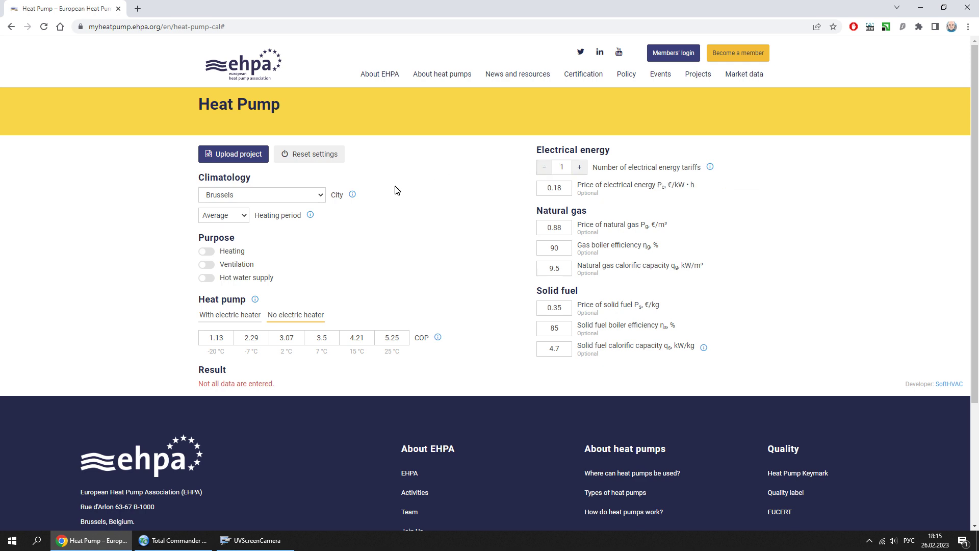
click(273, 196)
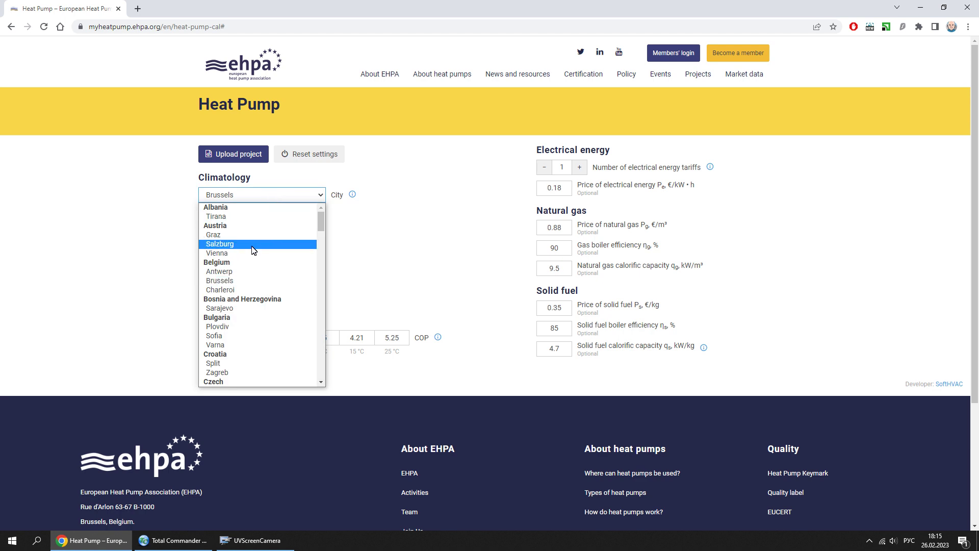
click(247, 281)
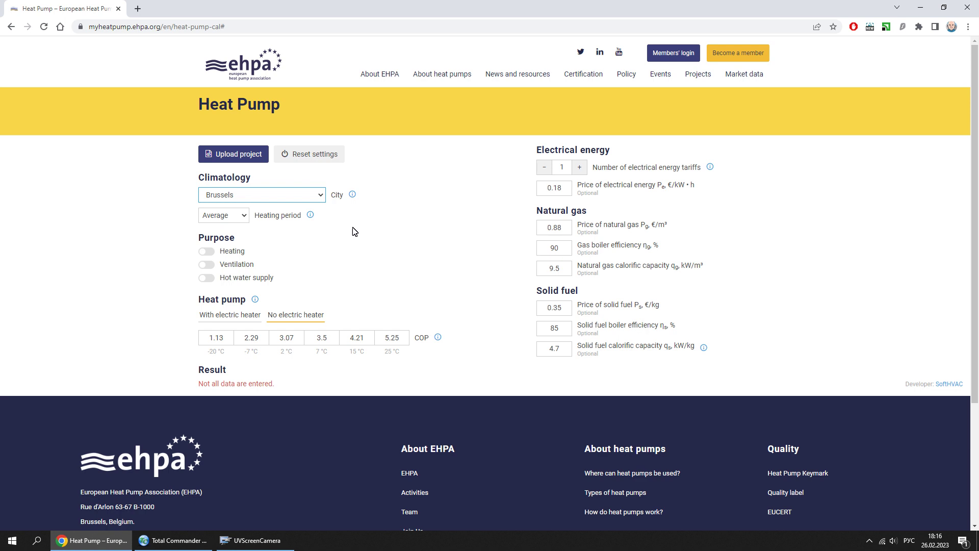
click(352, 195)
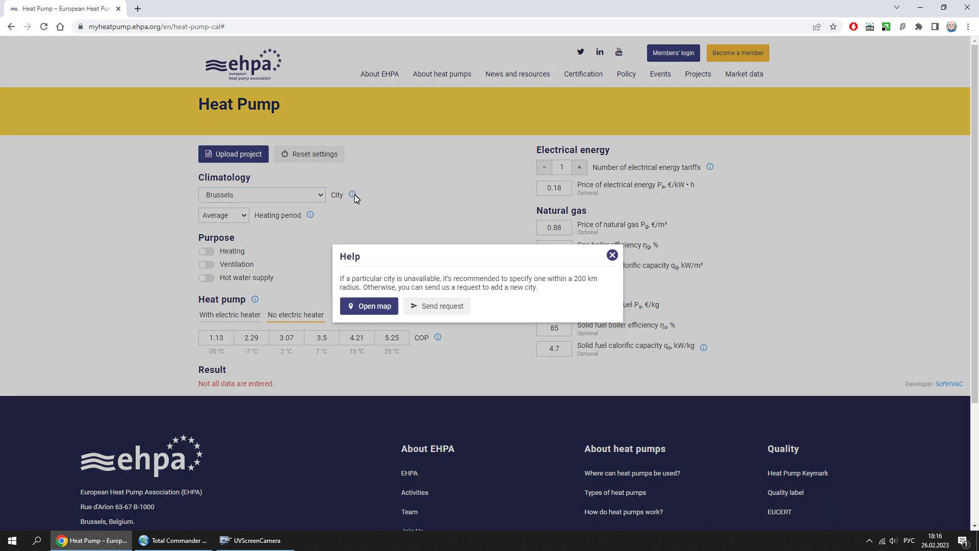
click(375, 307)
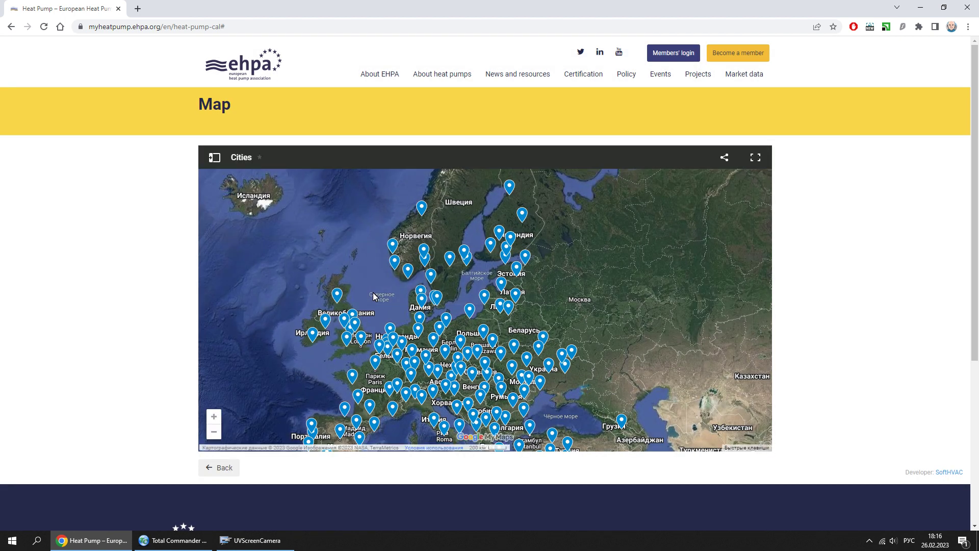
click(230, 468)
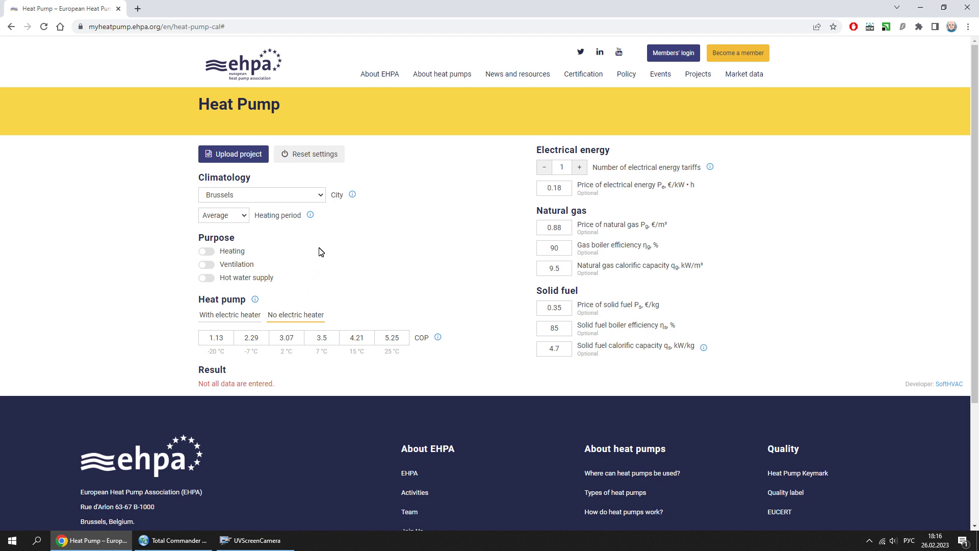
click(238, 220)
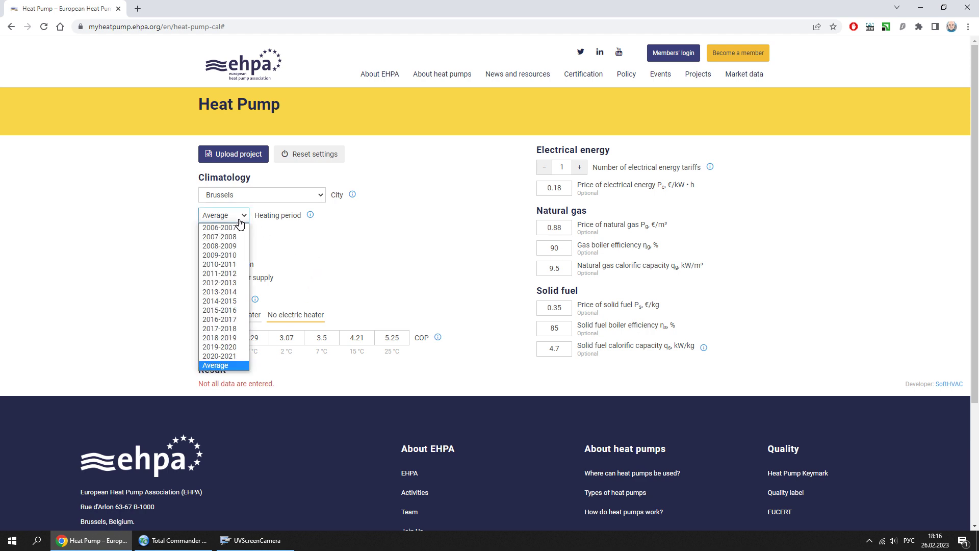
click(235, 366)
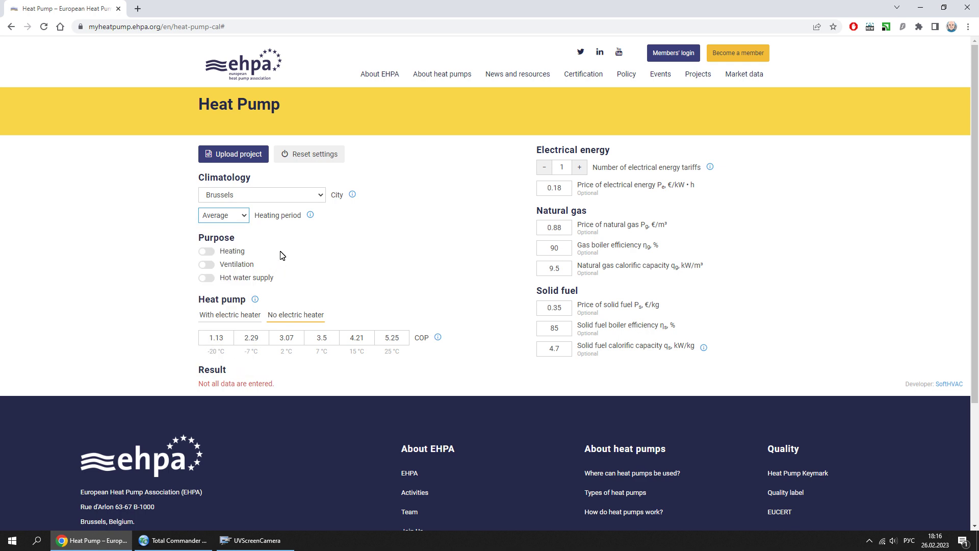
Turn on Heating and Hot water supply and keep the heating capacity at 10 kW
click(239, 251)
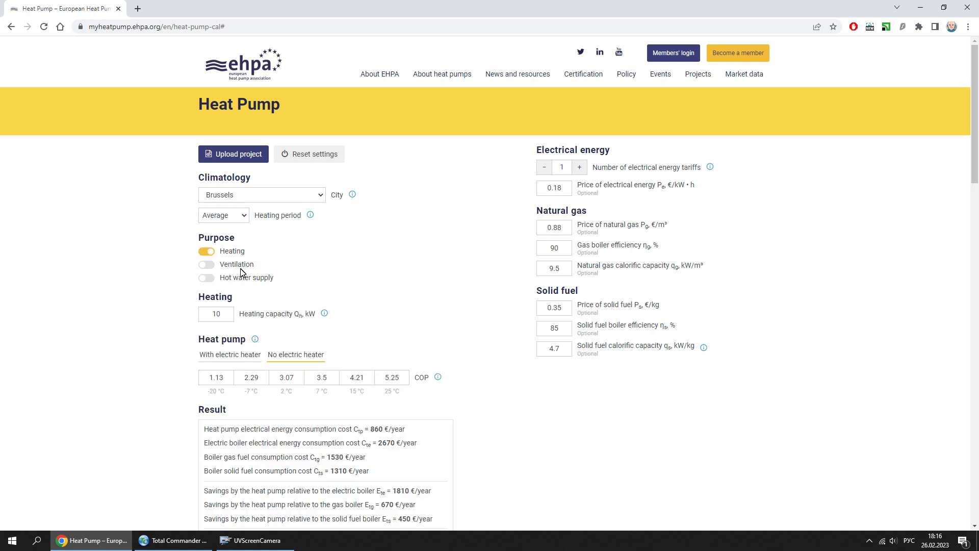
click(241, 281)
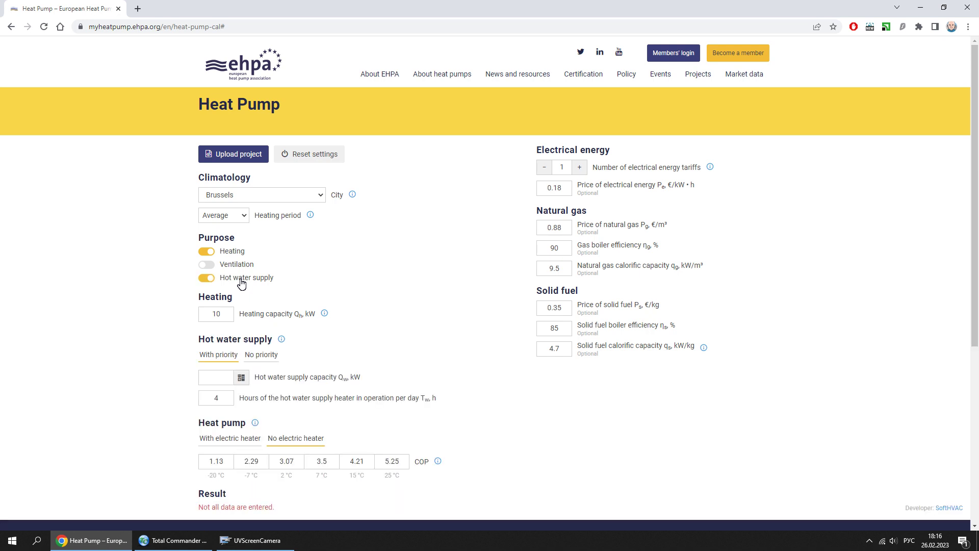
double_click(213, 314)
key(End)
click(378, 313)
click(324, 313)
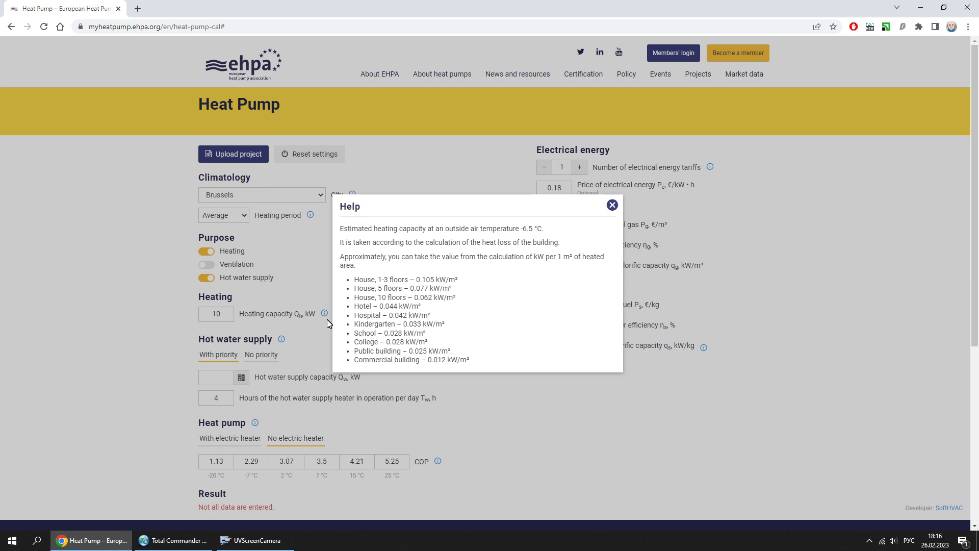
drag(355, 279, 469, 281)
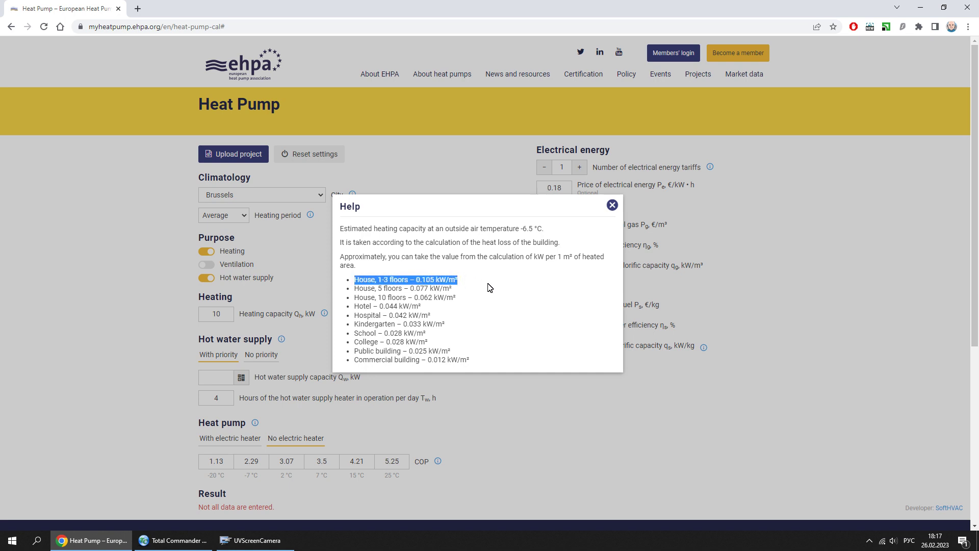
click(489, 287)
click(613, 205)
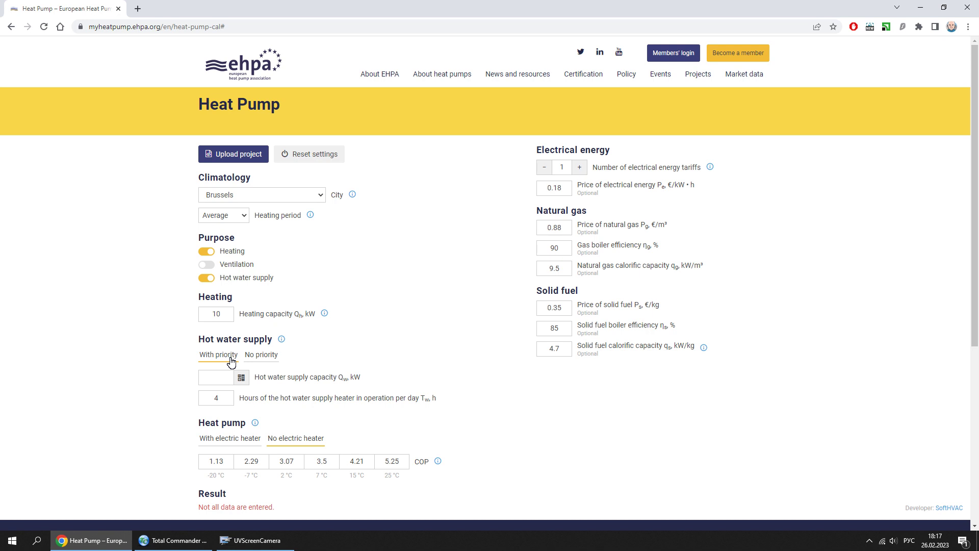
Switch hot water to no priority, then back to with priority
click(261, 359)
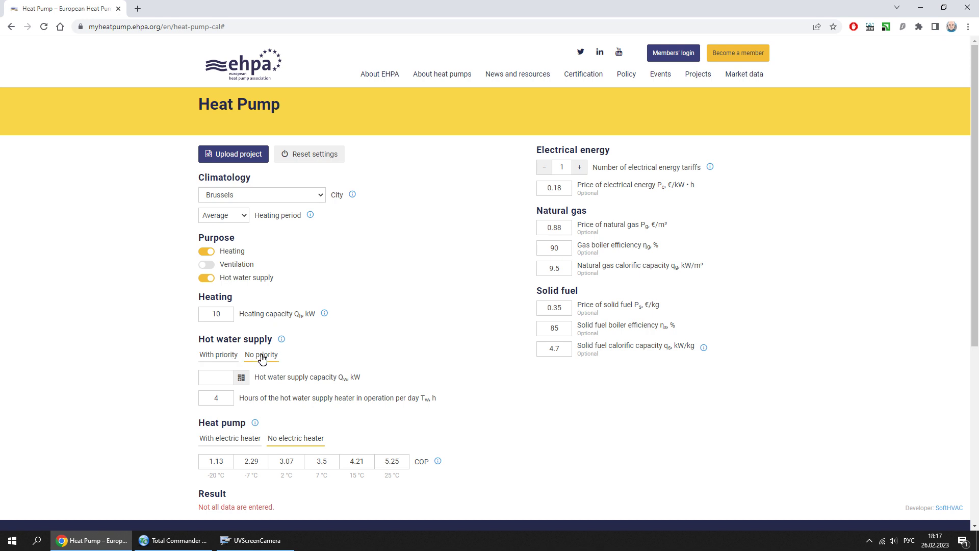
click(232, 358)
drag(256, 380, 335, 378)
click(342, 361)
Calculate the hot water capacity from a 100 l tank and apply the 2.6 kW result
click(241, 378)
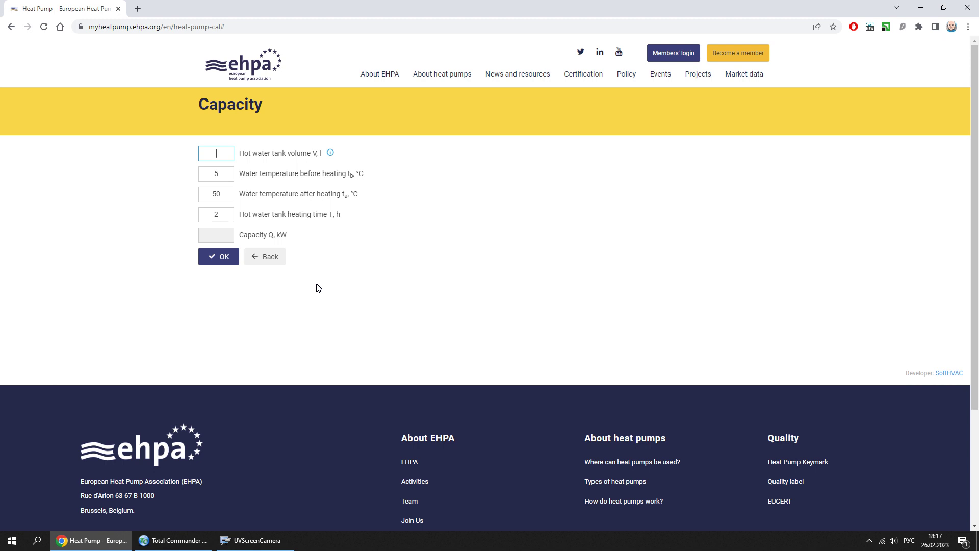
drag(240, 154, 316, 164)
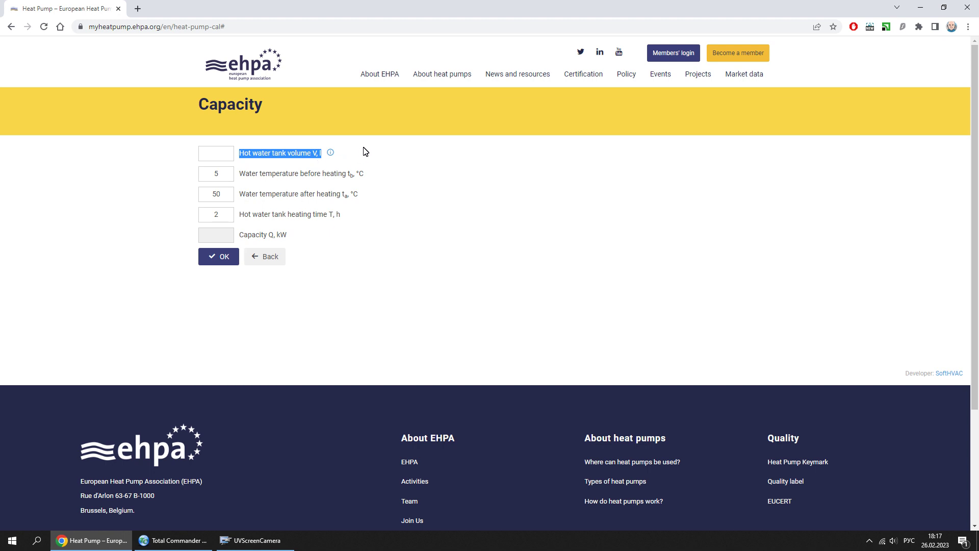
click(333, 153)
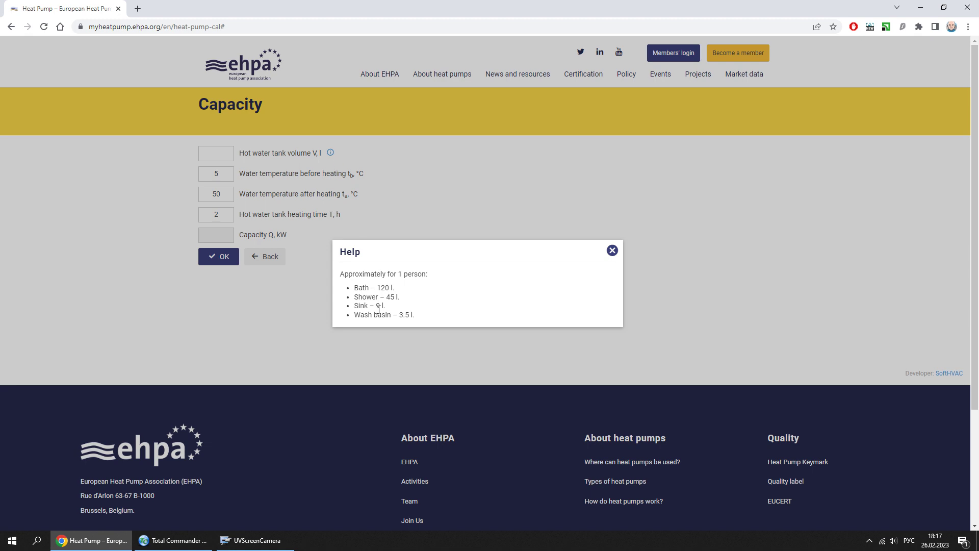
drag(356, 287, 379, 297)
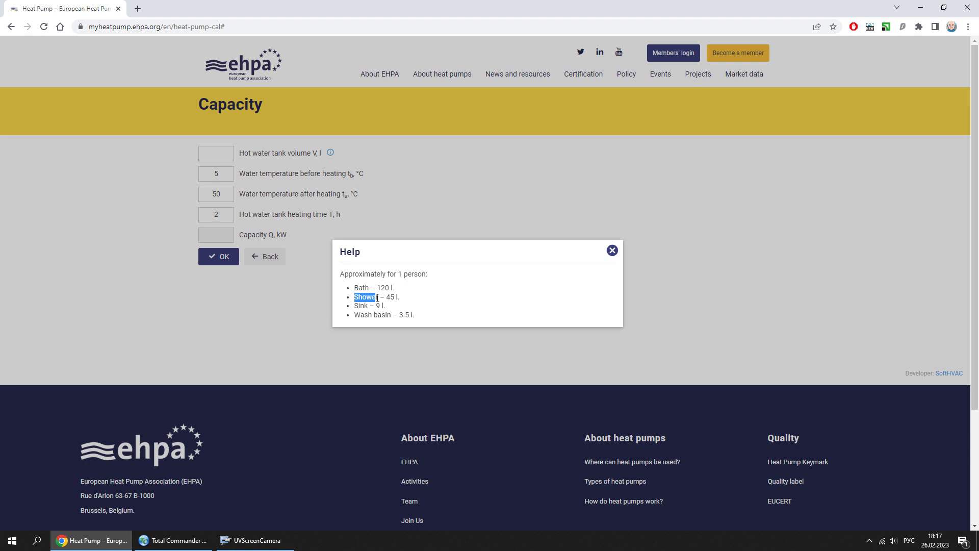
click(612, 251)
click(221, 156)
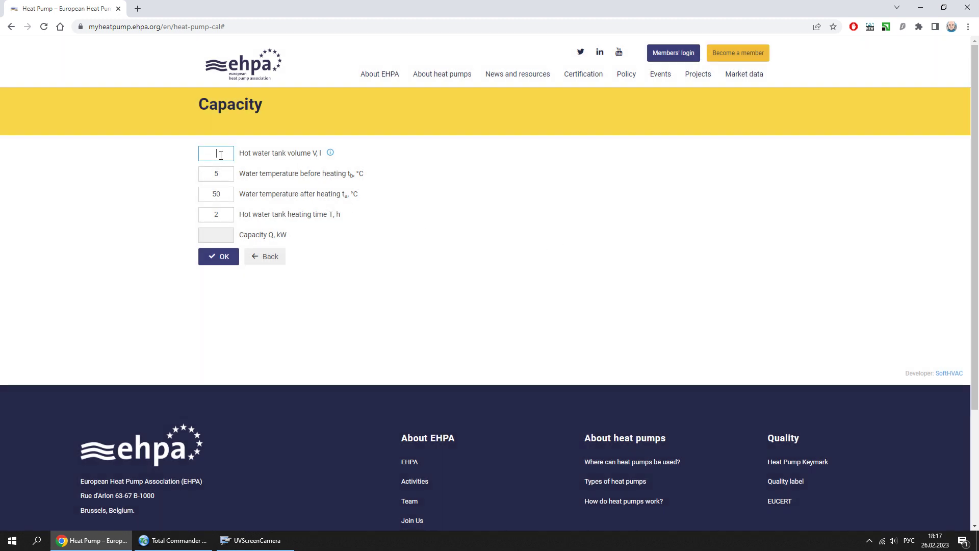
text(100)
click(221, 257)
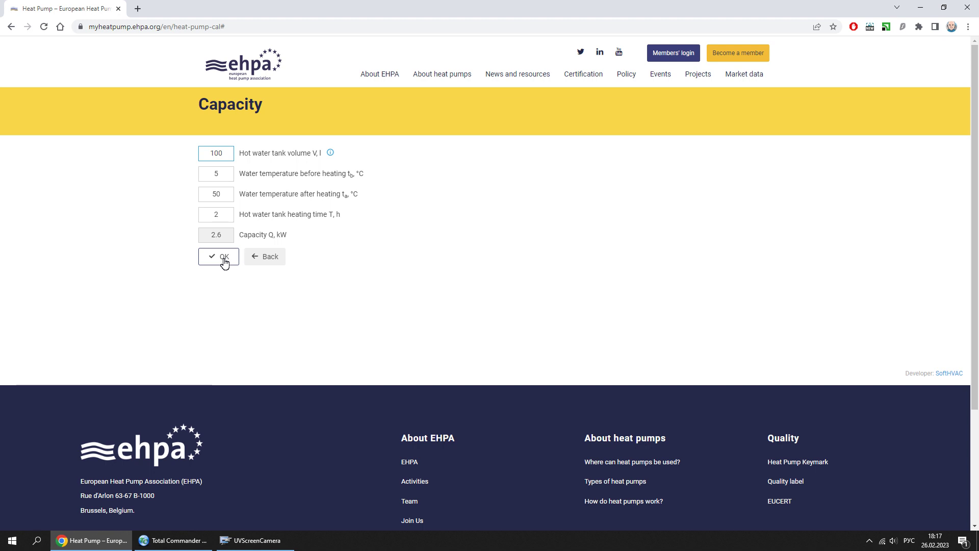
click(225, 264)
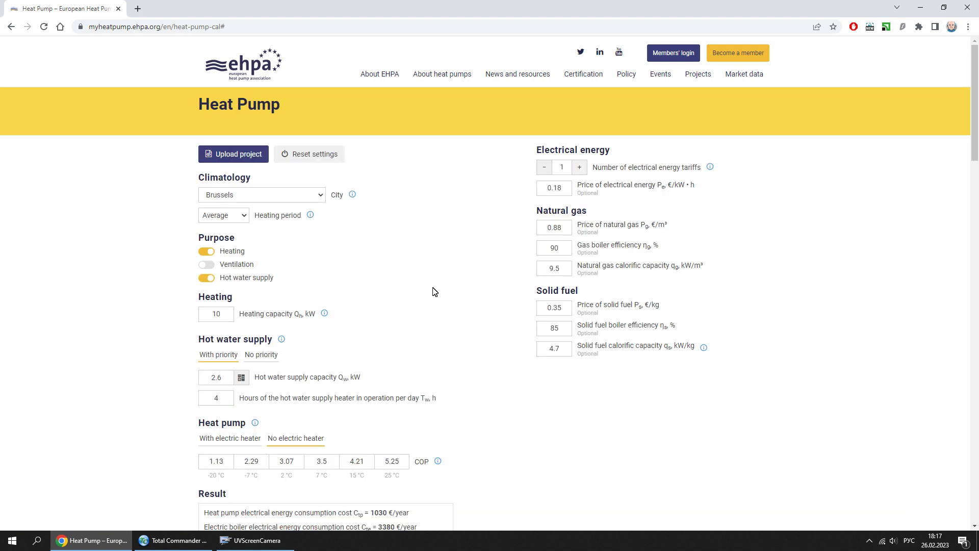
Choose With electric heater for the heat pump, toggling No electric heater in between
scroll(485, 295, down, 2)
scroll(487, 295, down, 2)
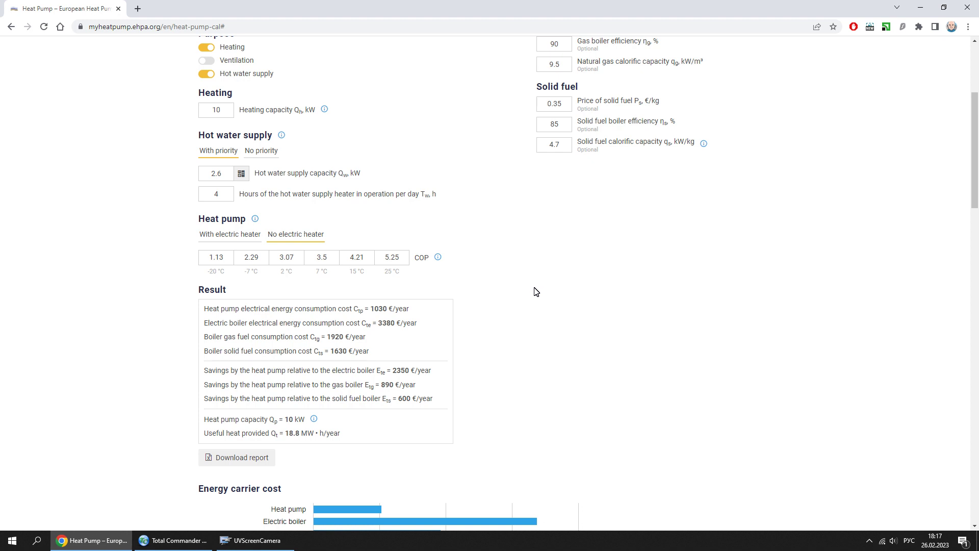
click(252, 241)
click(288, 243)
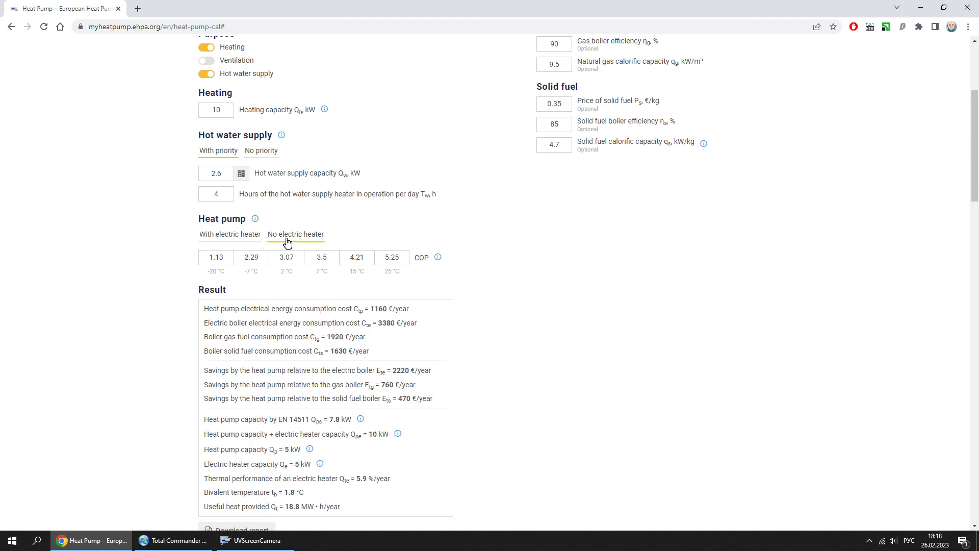
click(249, 240)
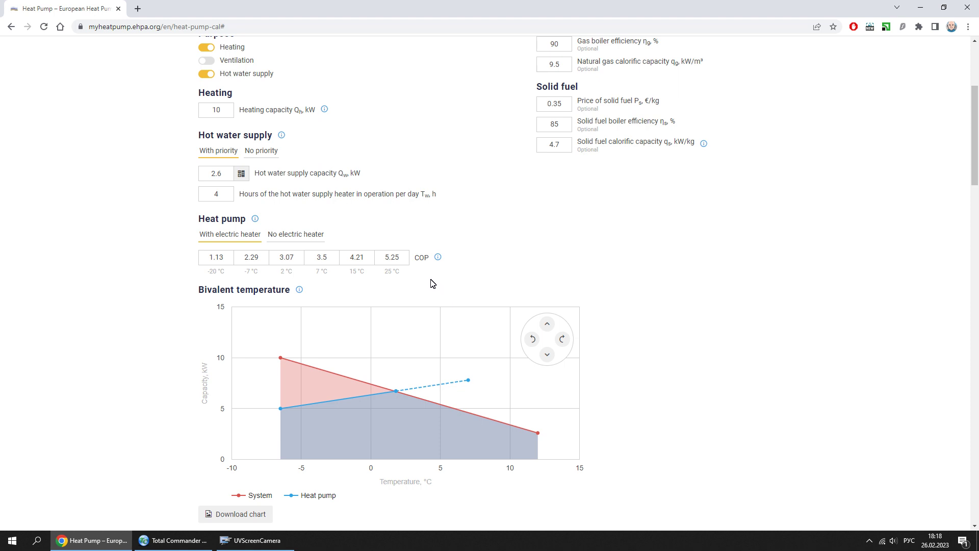
Read the COP values help and note the 5.9 thermal performance value
click(438, 258)
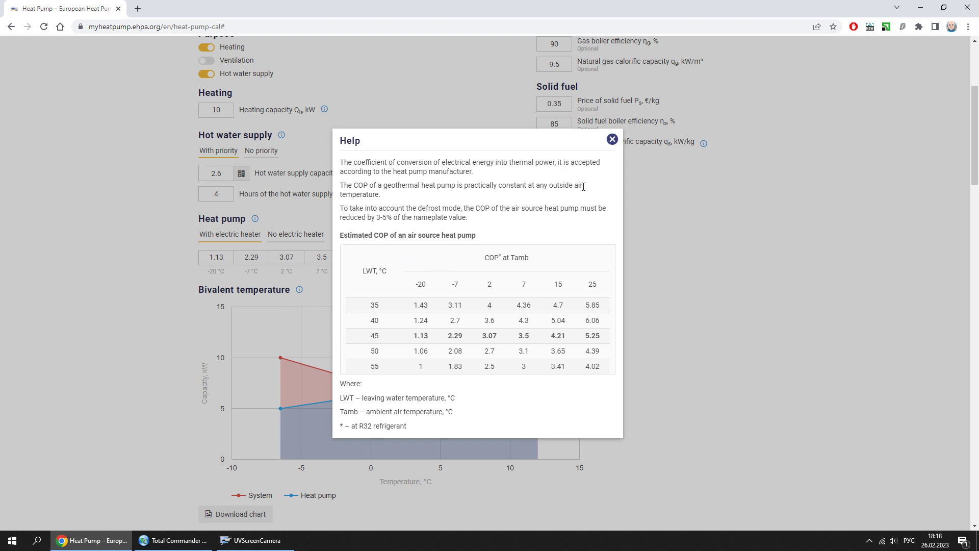
click(612, 139)
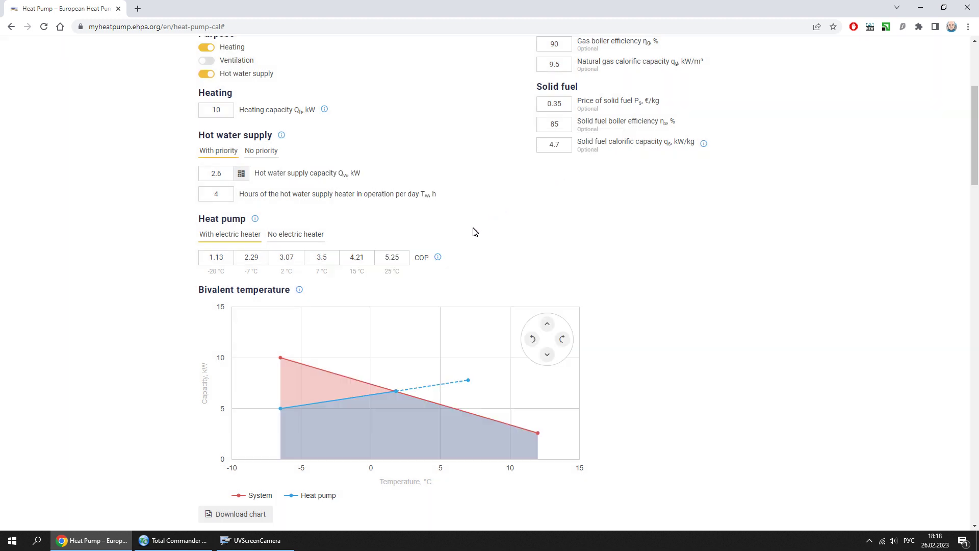
mouse_move(397, 392)
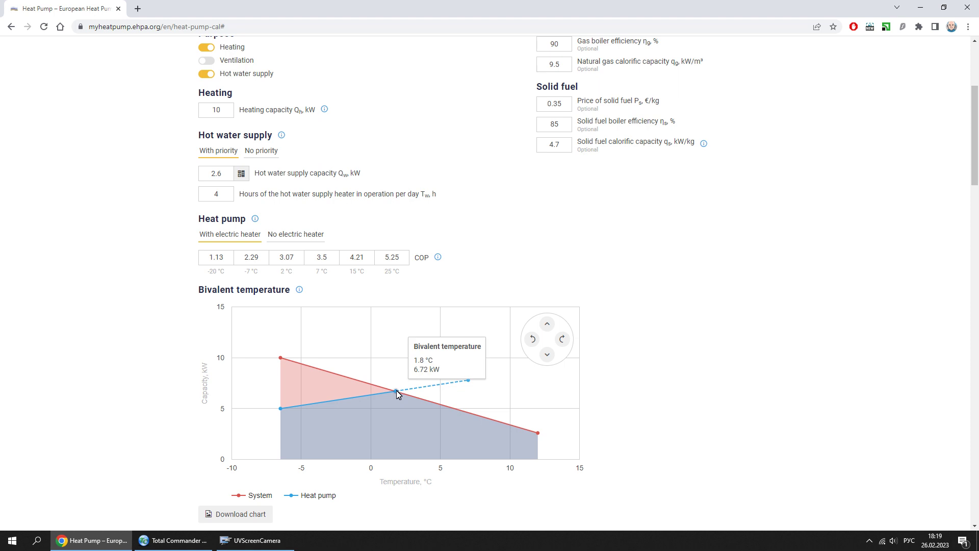
scroll(674, 388, down, 5)
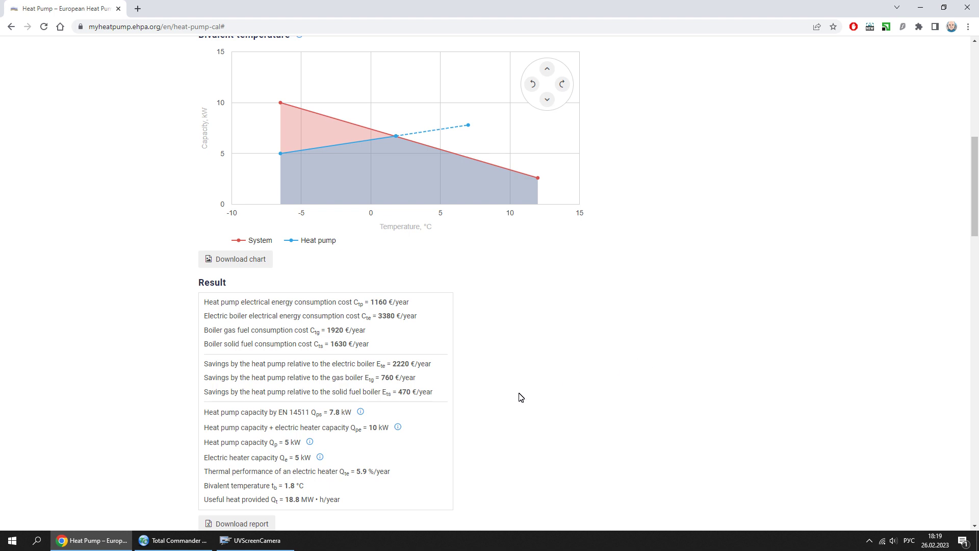
double_click(359, 472)
click(514, 413)
Raise and tilt the heat-pump line to reach 5.2 kW pump, 4.8 kW heater, 1.2 °C bivalent
click(546, 101)
click(547, 71)
click(547, 72)
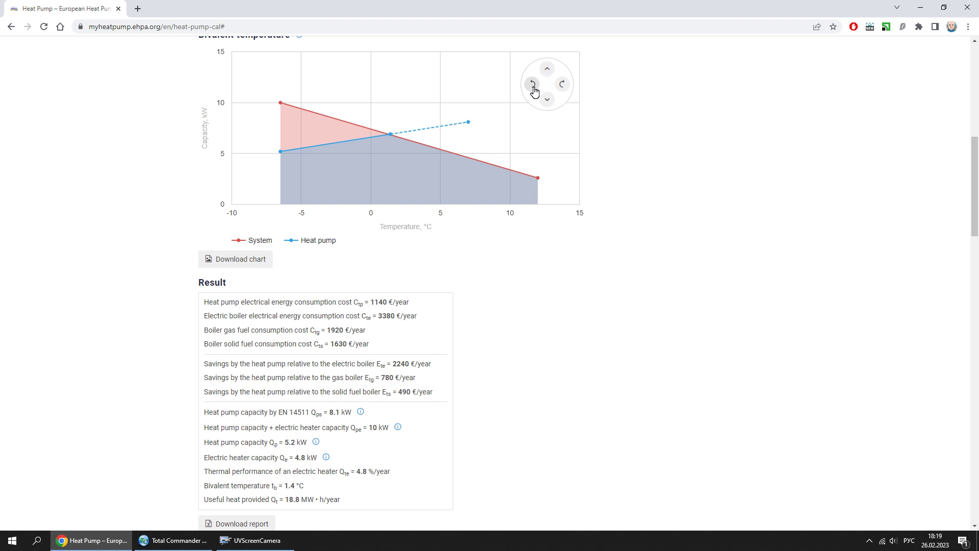
click(533, 85)
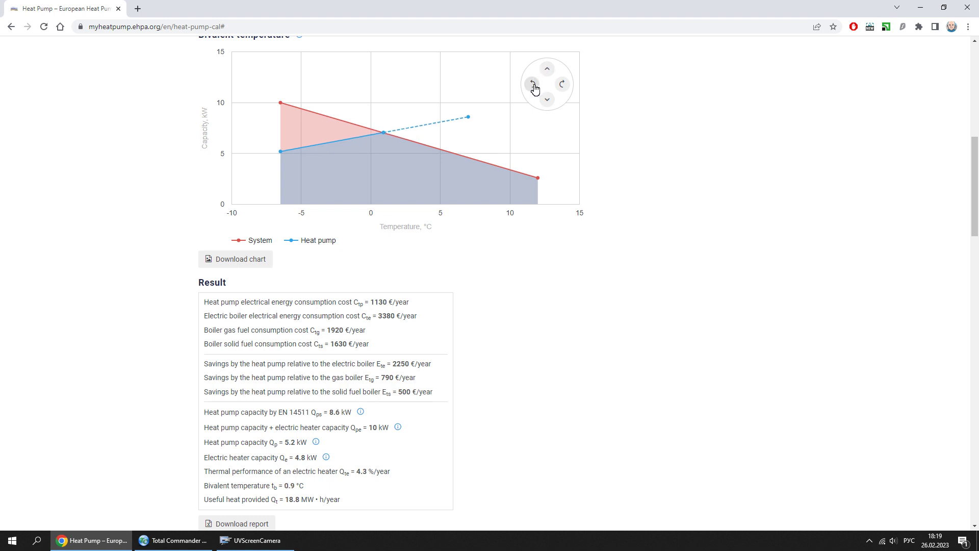
click(562, 85)
click(561, 86)
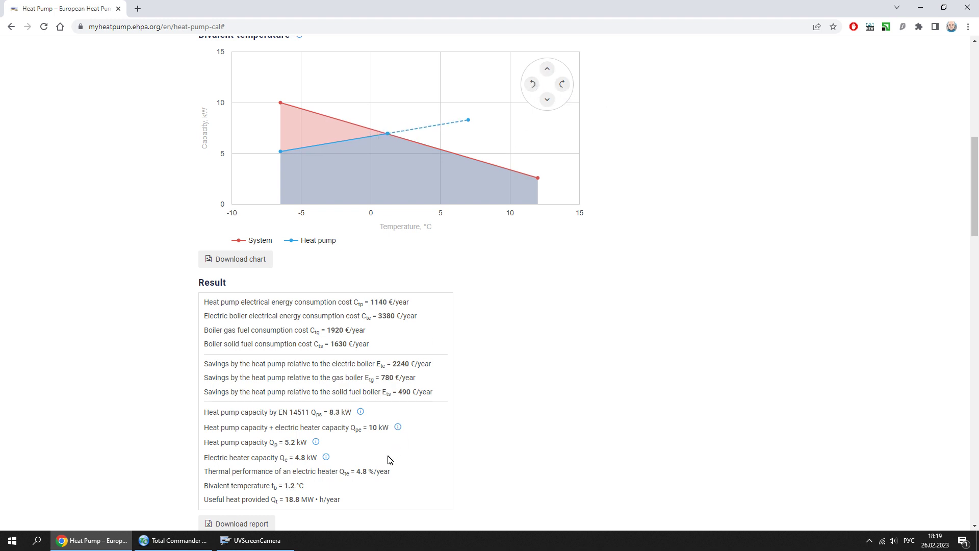
double_click(362, 471)
click(498, 438)
scroll(647, 296, down, 4)
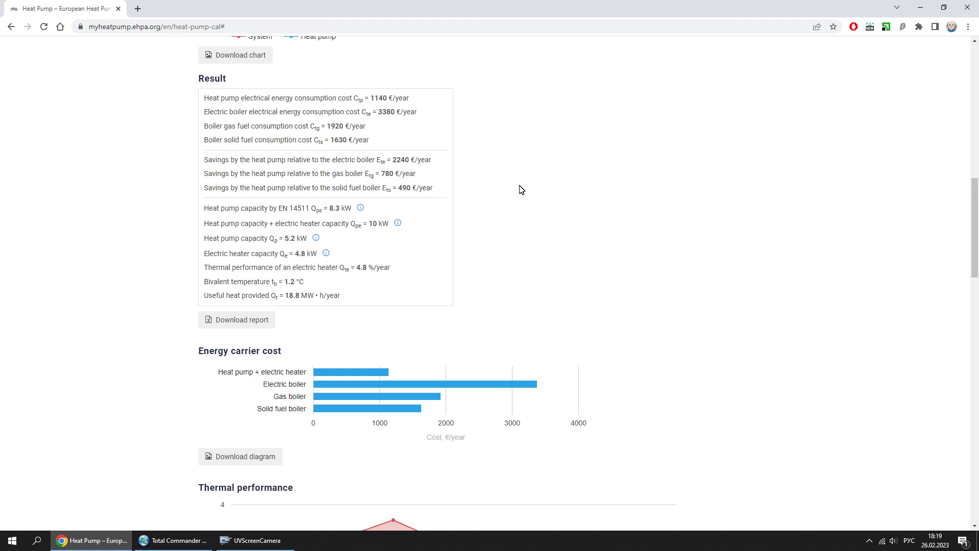
drag(372, 98, 386, 97)
drag(327, 126, 344, 126)
drag(330, 140, 348, 143)
click(420, 144)
drag(392, 159, 410, 162)
double_click(390, 174)
double_click(404, 188)
click(502, 201)
scroll(635, 218, down, 1)
scroll(653, 212, down, 3)
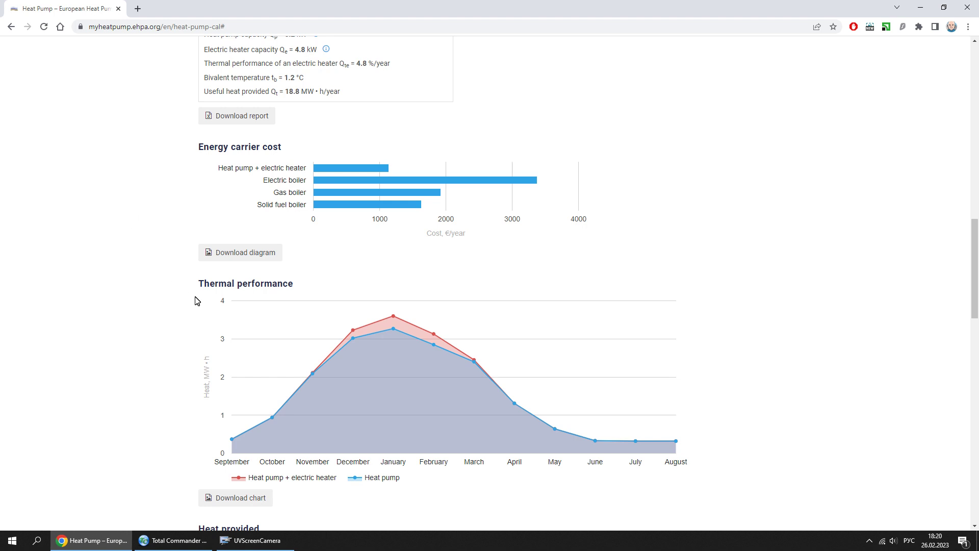
Review the charts, then download the results report as Report.xlsx and open it
scroll(121, 282, down, 6)
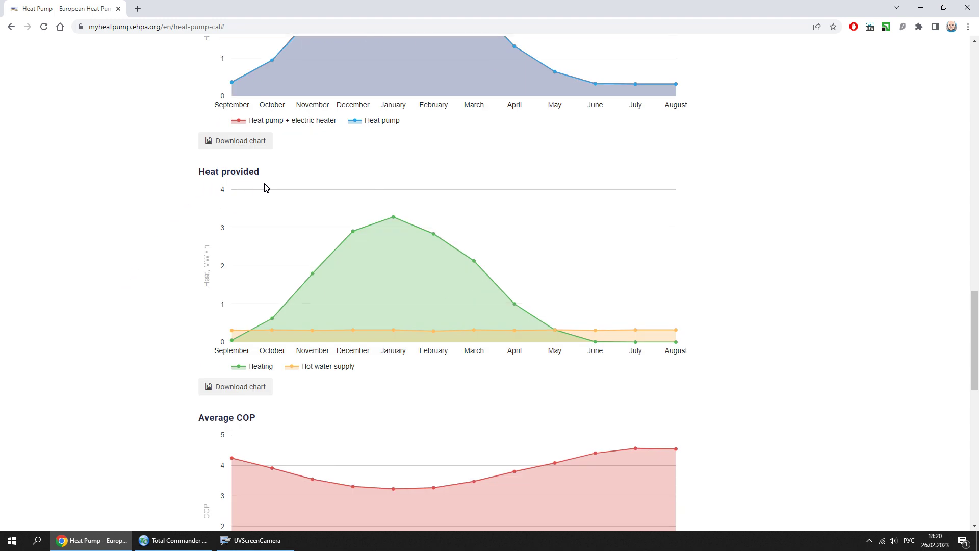
scroll(101, 216, down, 4)
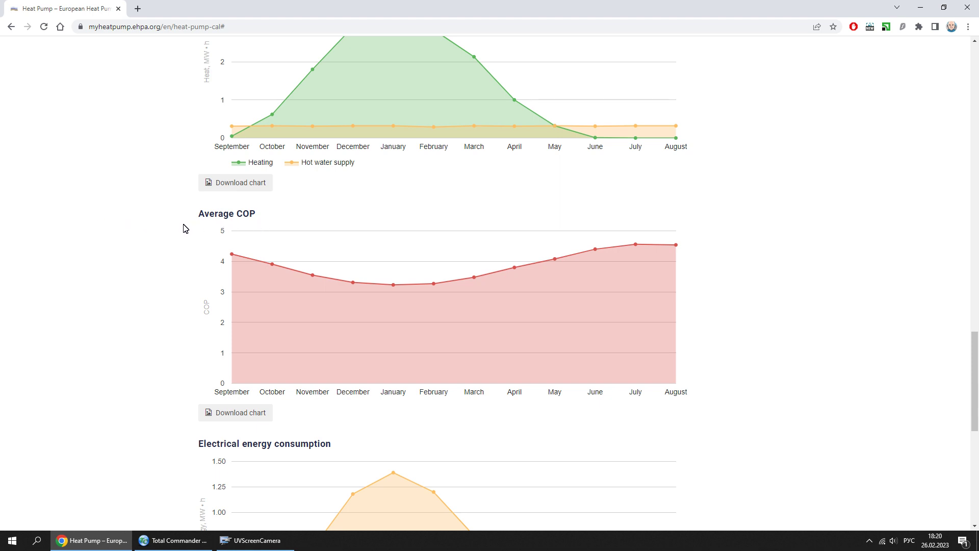
scroll(185, 228, down, 5)
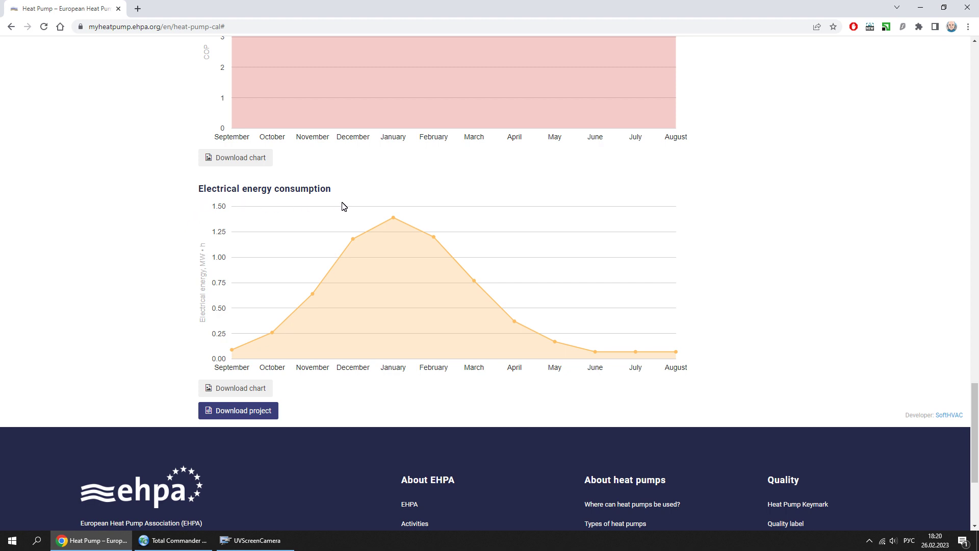
scroll(180, 251, up, 10)
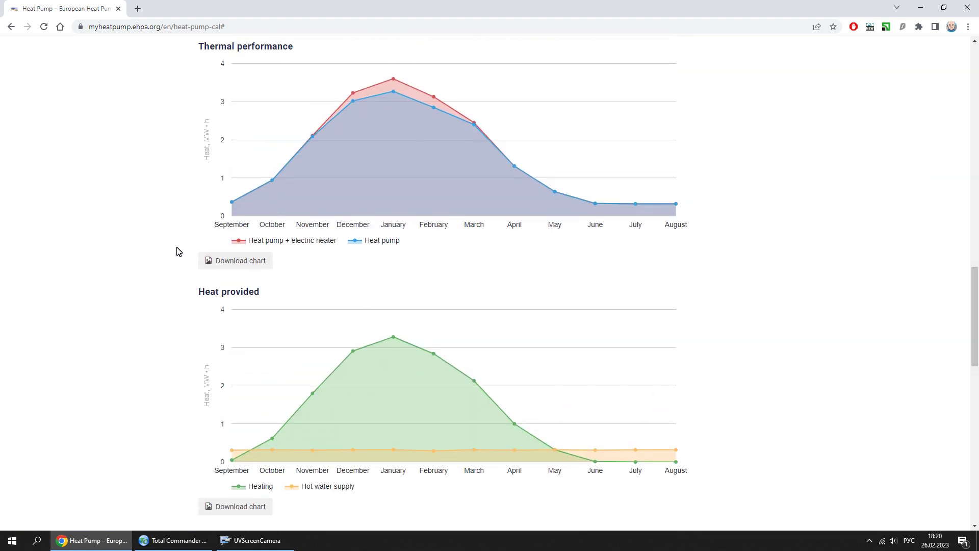
scroll(179, 251, up, 5)
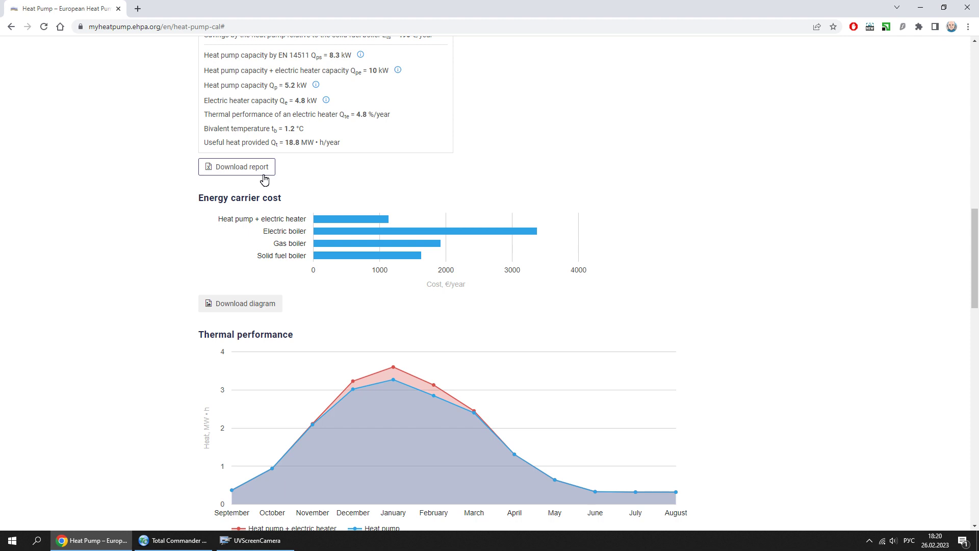
click(263, 175)
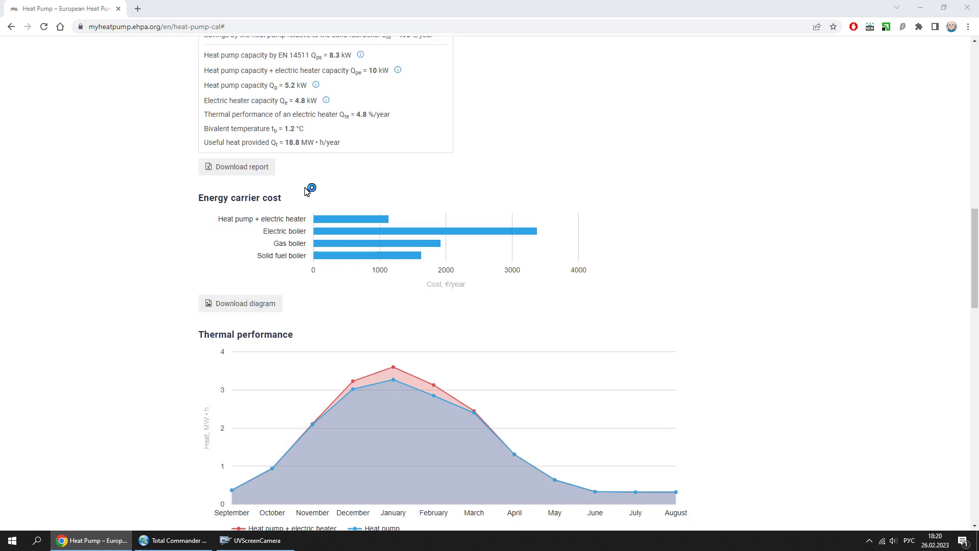
click(639, 360)
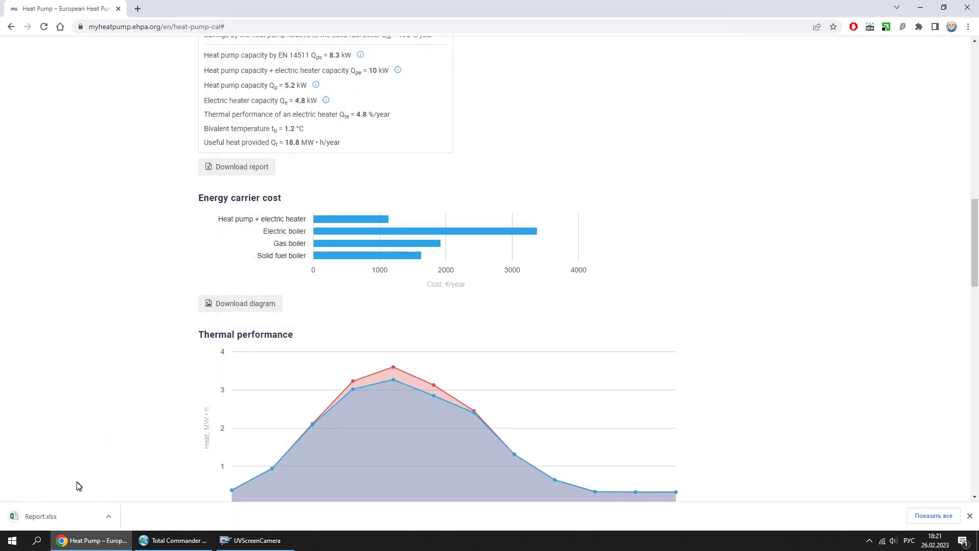
click(72, 511)
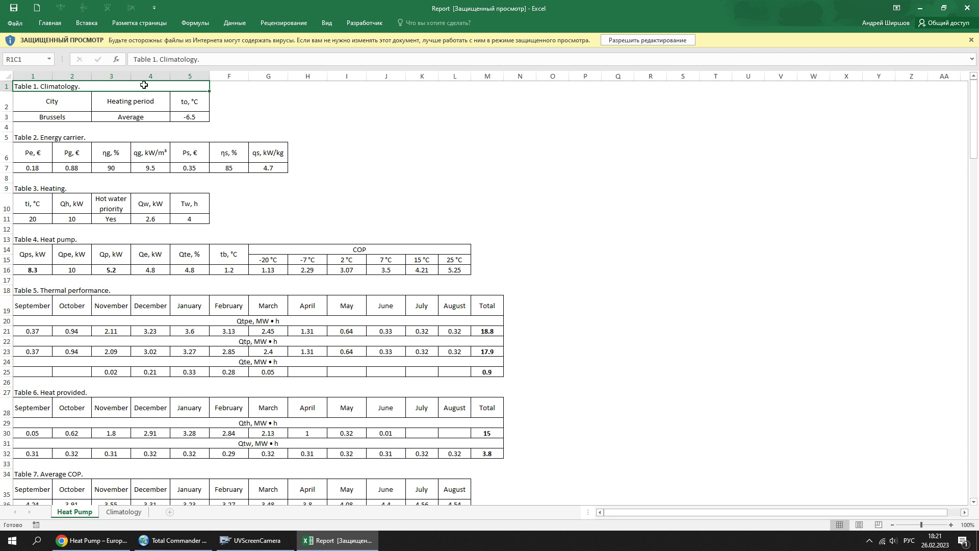
Go through Tables 2–9 on the Heat Pump sheet, then view the Climatology sheet
click(120, 137)
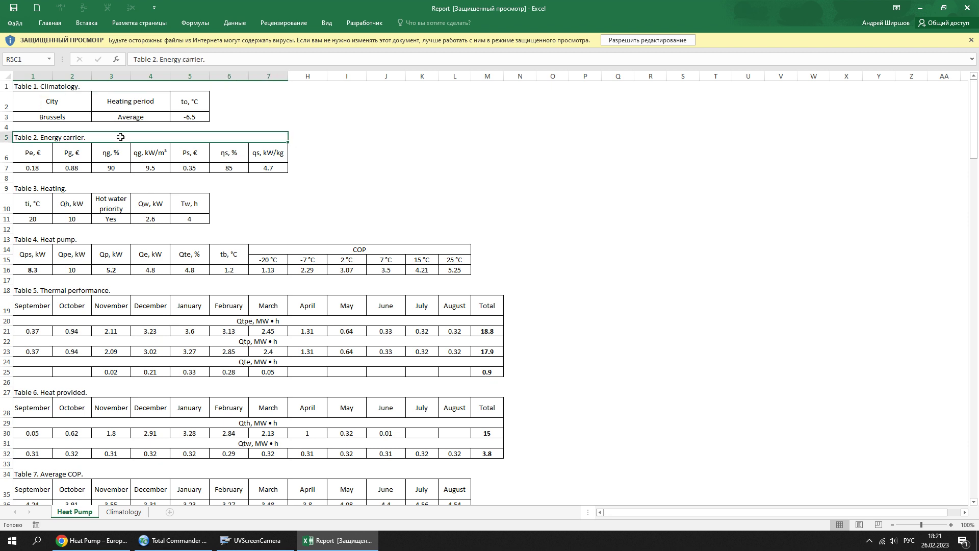
click(91, 188)
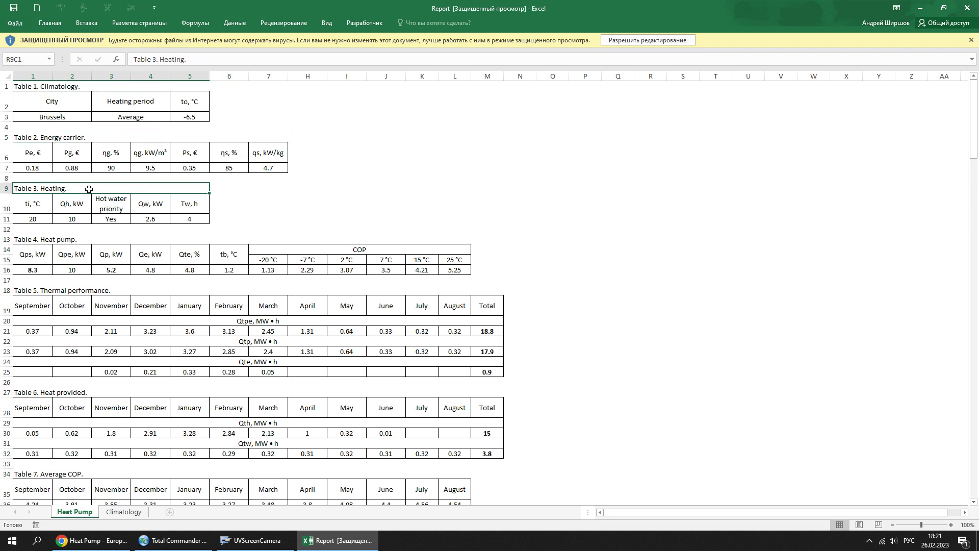
click(84, 240)
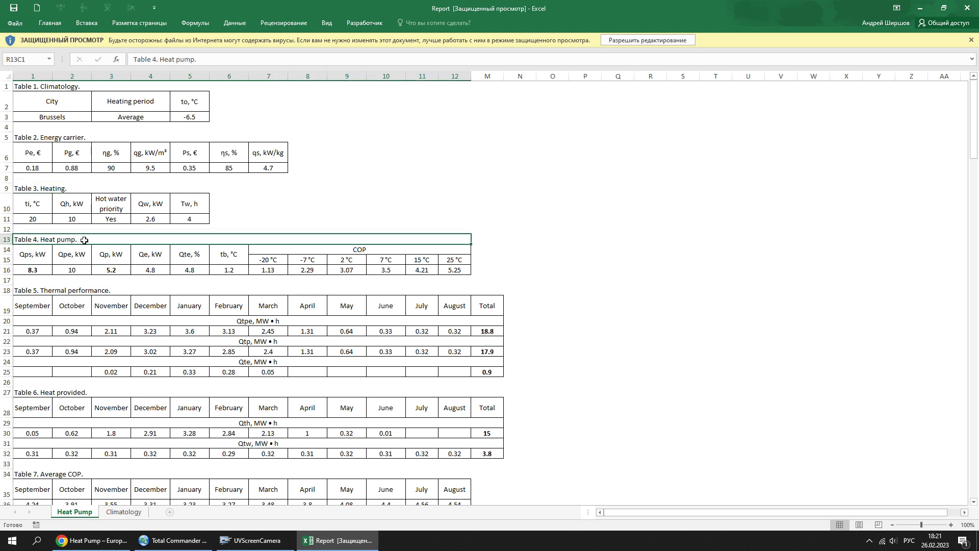
click(92, 292)
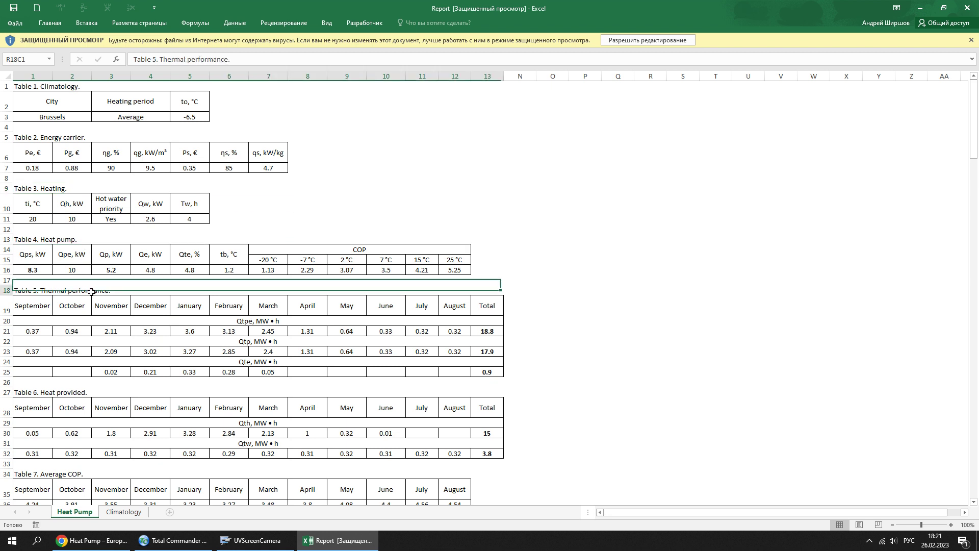
click(85, 392)
scroll(117, 398, down, 7)
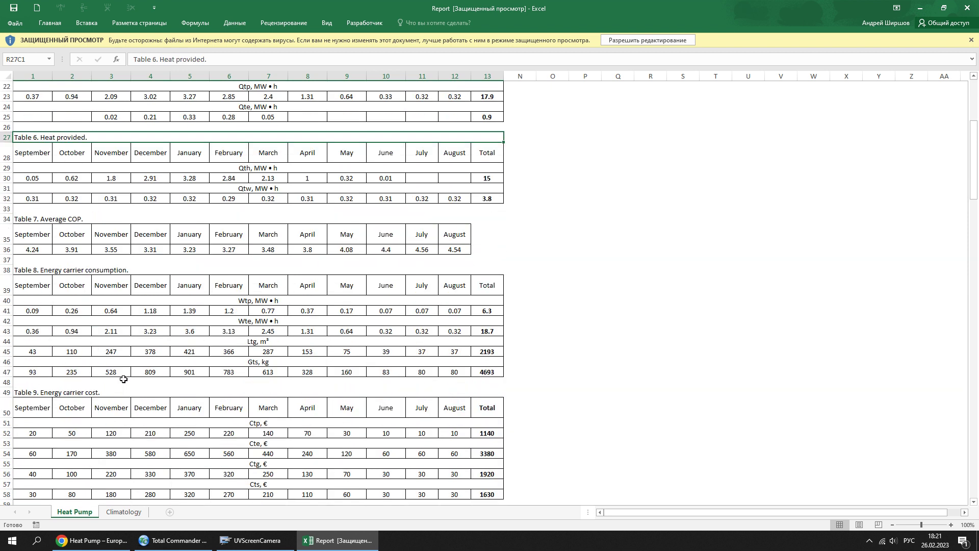
click(98, 219)
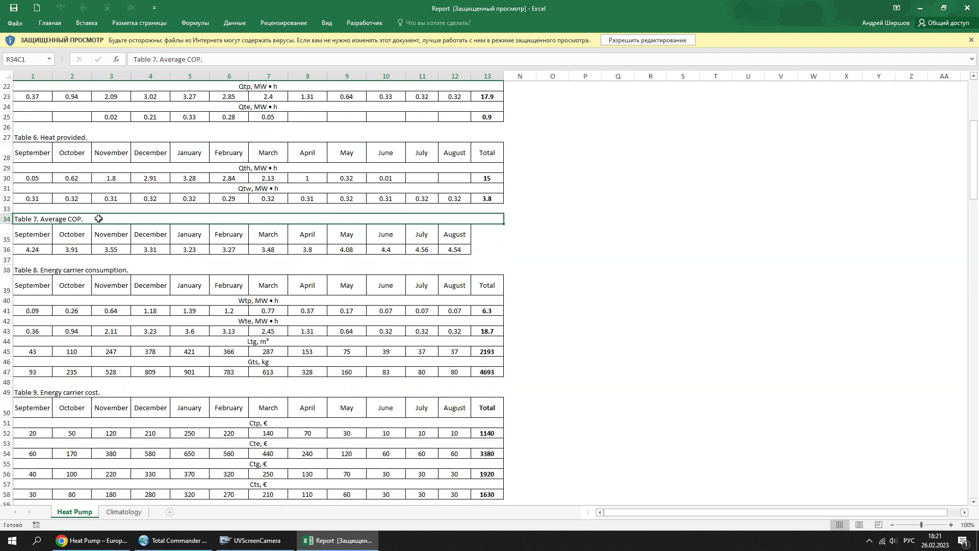
click(96, 270)
scroll(169, 320, down, 3)
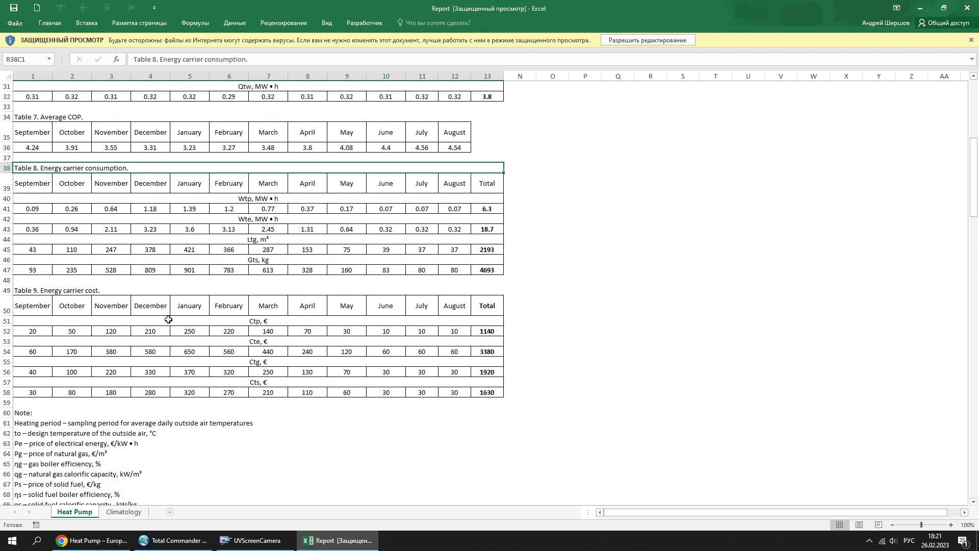
click(101, 292)
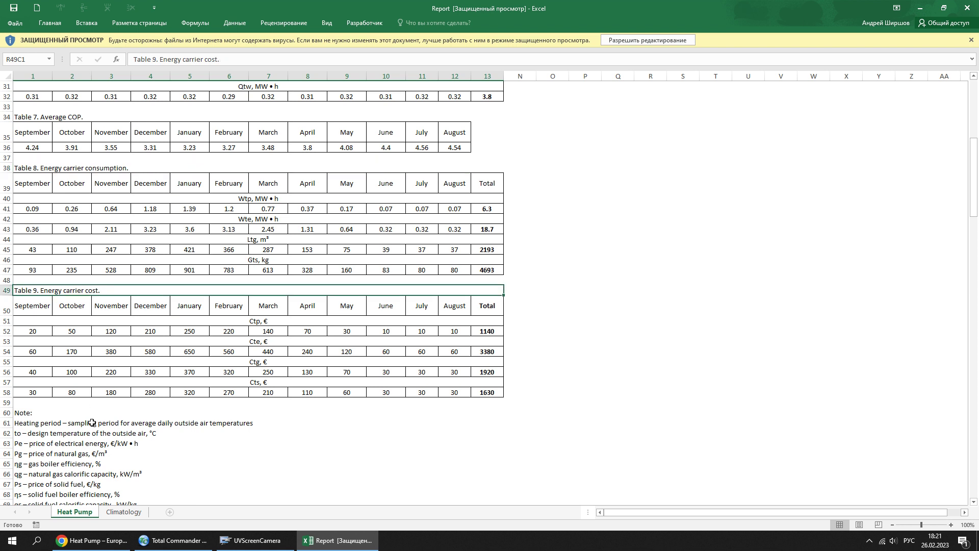
click(124, 513)
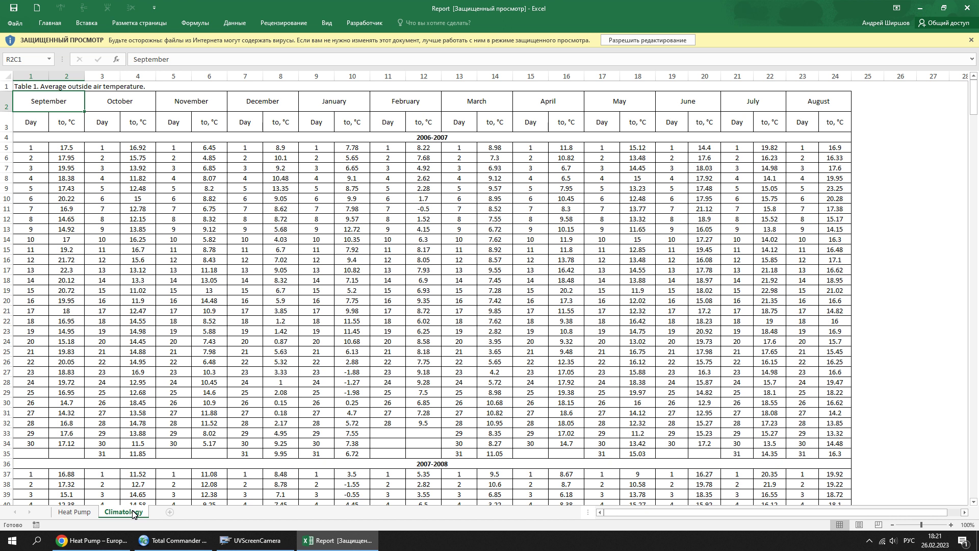
Return to the calculator in Chrome and scroll through the Brussels form back to the top
click(91, 541)
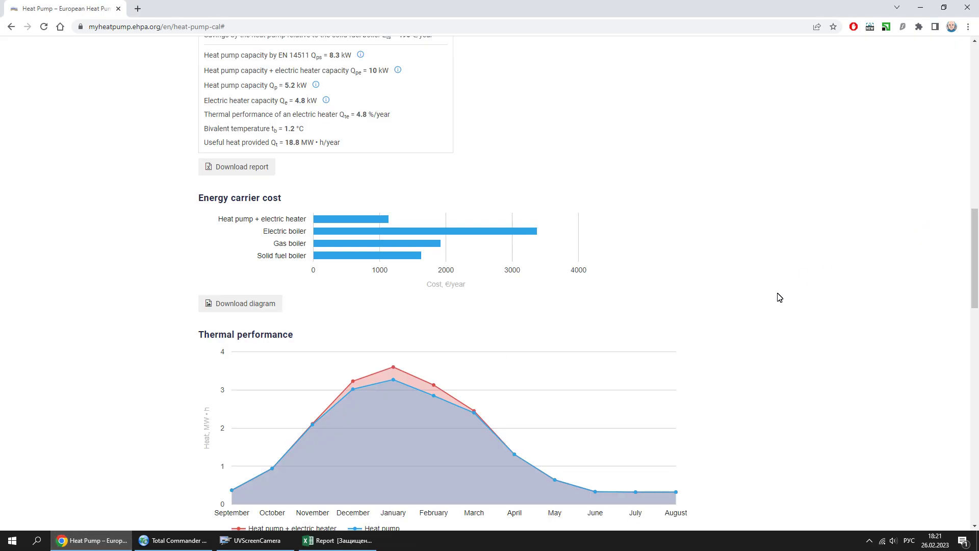
scroll(776, 299, down, 15)
scroll(780, 301, down, 2)
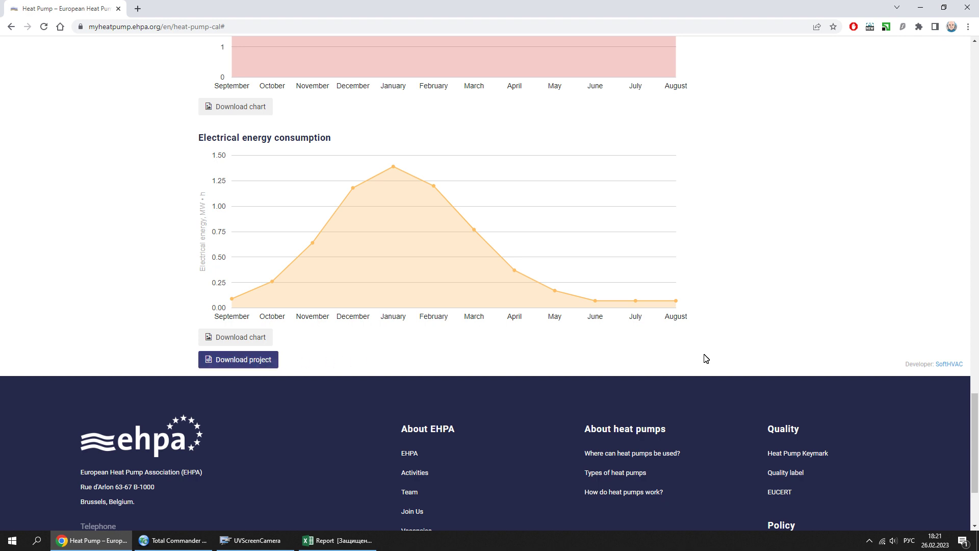
drag(975, 443, 977, 56)
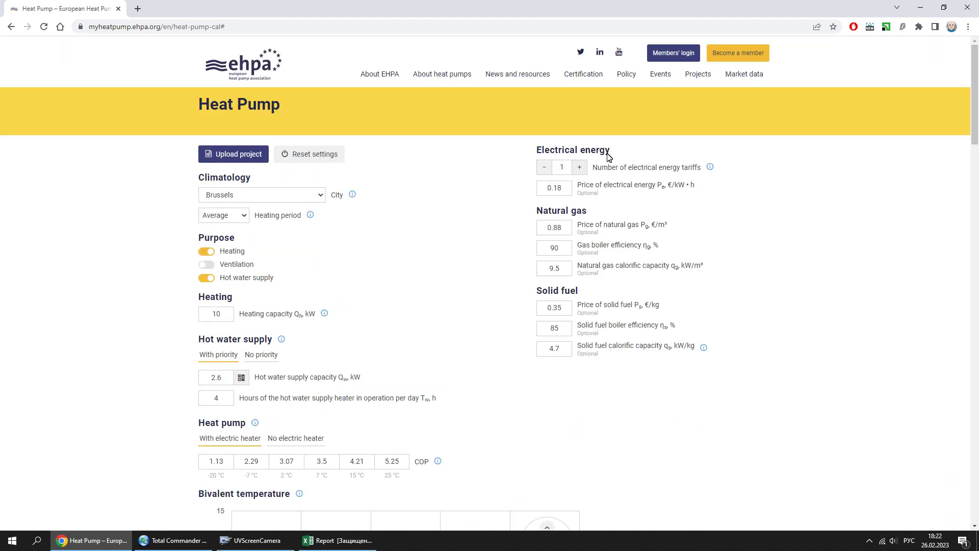